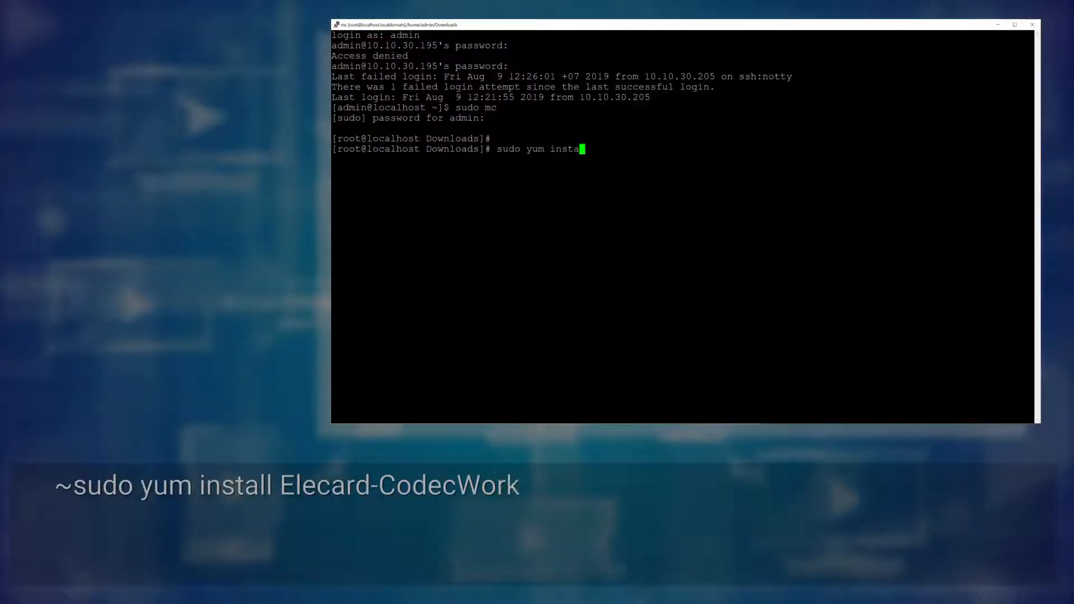
Install the Elecard-CodecWorks RPM package with yum, confirming the install with y
{"action": "type", "text": "ll Elec"}
{"action": "key", "text": "Tab"}
{"action": "key", "text": "Return"}
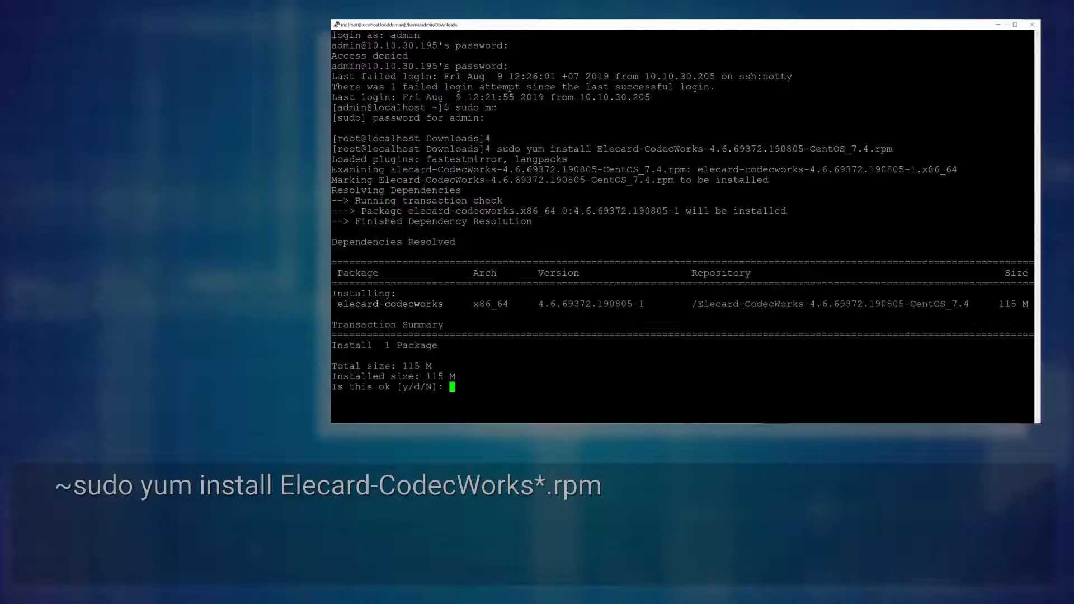
{"action": "type", "text": "y"}
{"action": "key", "text": "Return"}
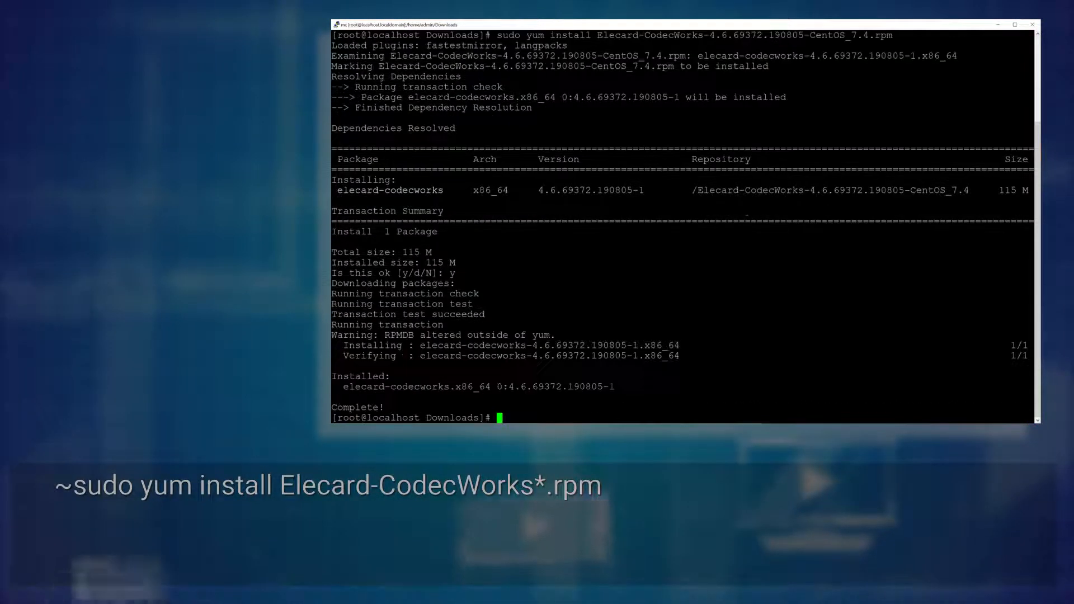
Open the /usr/bin/Elecard/CodecWorks program folder in Midnight Commander's right panel
{"action": "key", "text": "ctrl+o"}
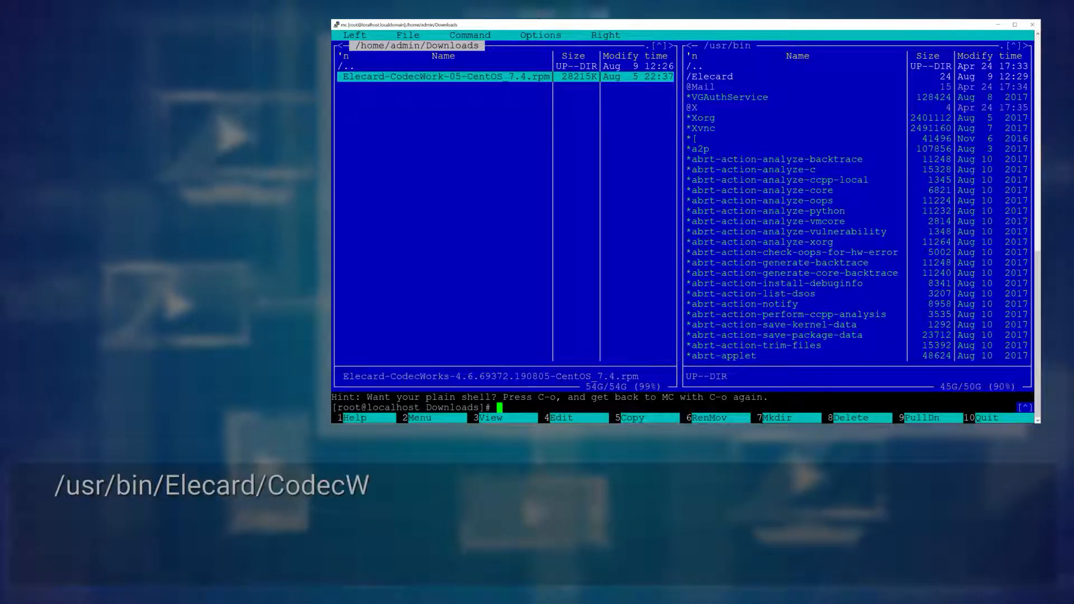
{"action": "key", "text": "Tab"}
{"action": "key", "text": "Down"}
{"action": "key", "text": "Return"}
{"action": "key", "text": "Down"}
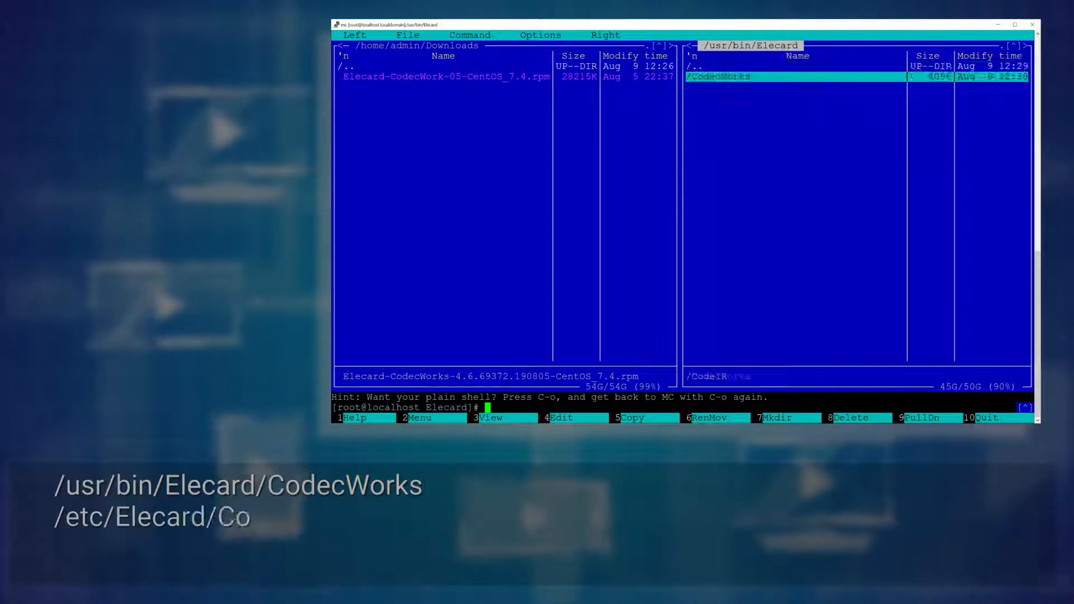
{"action": "key", "text": "Return"}
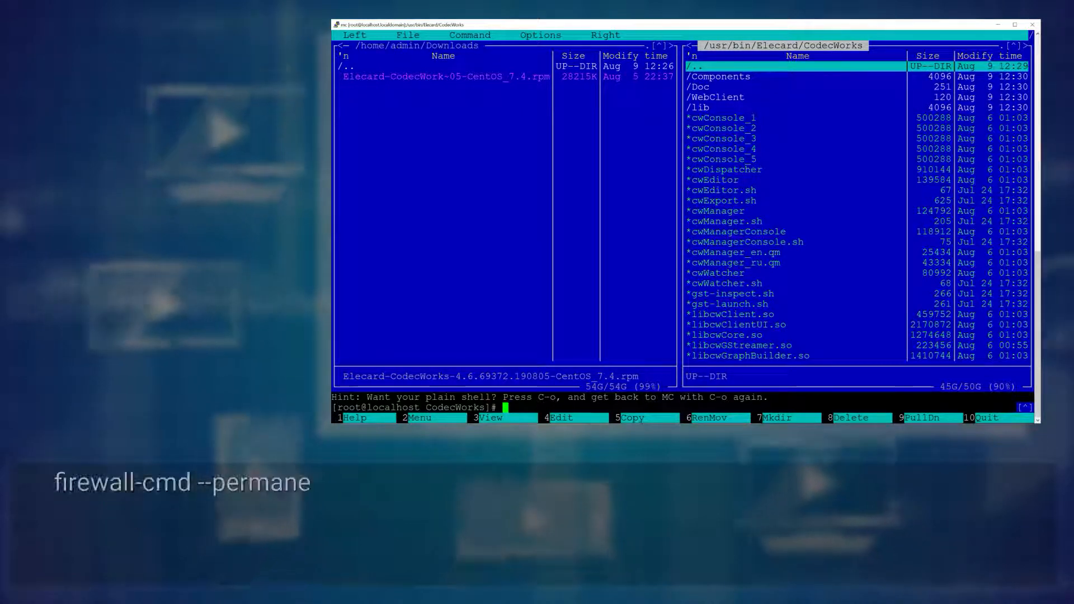
Add permanent direct firewall rules accepting UDP multicast and IGMP traffic
{"action": "key", "text": "Tab"}
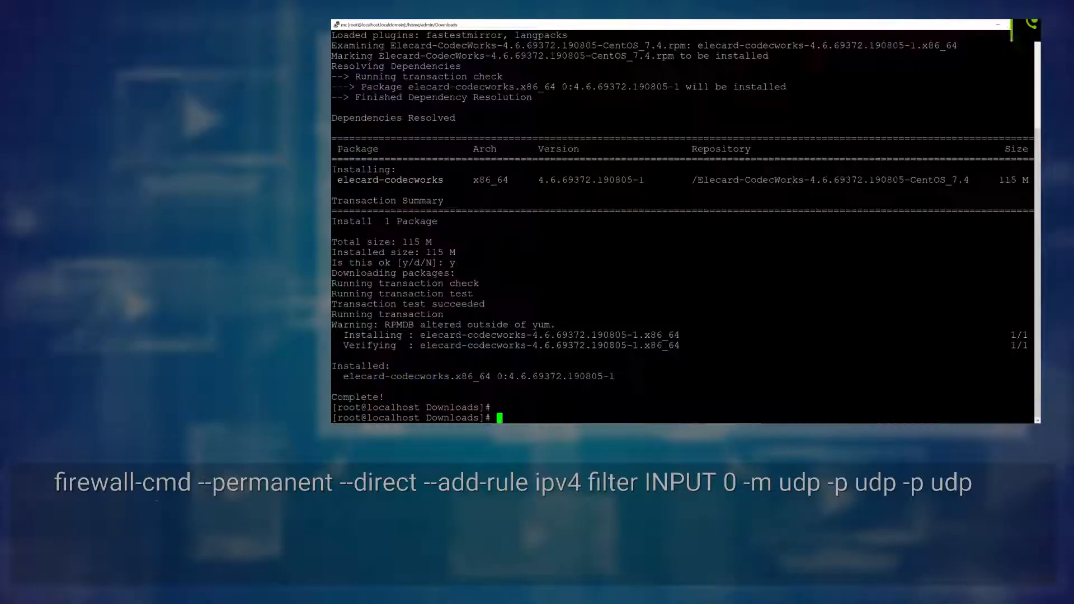
{"action": "type", "text": "firewall-cmd --permanent --direct --add-rule ipv4 filter INPUT 0 -m udp -p udp -m pkttype --pkt-type multicast -j ACCEPT"}
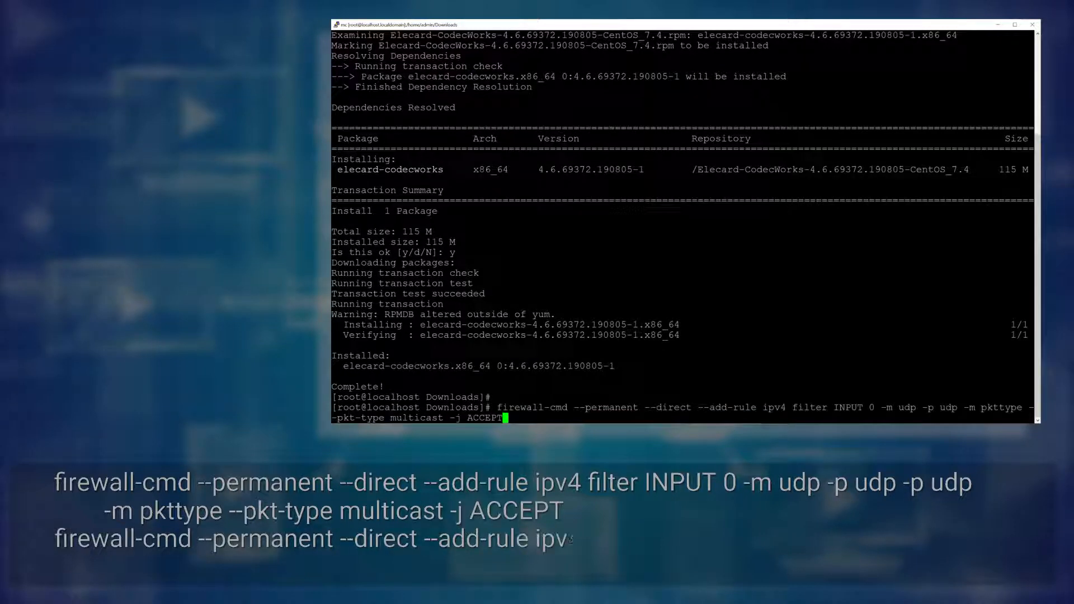
{"action": "key", "text": "Return"}
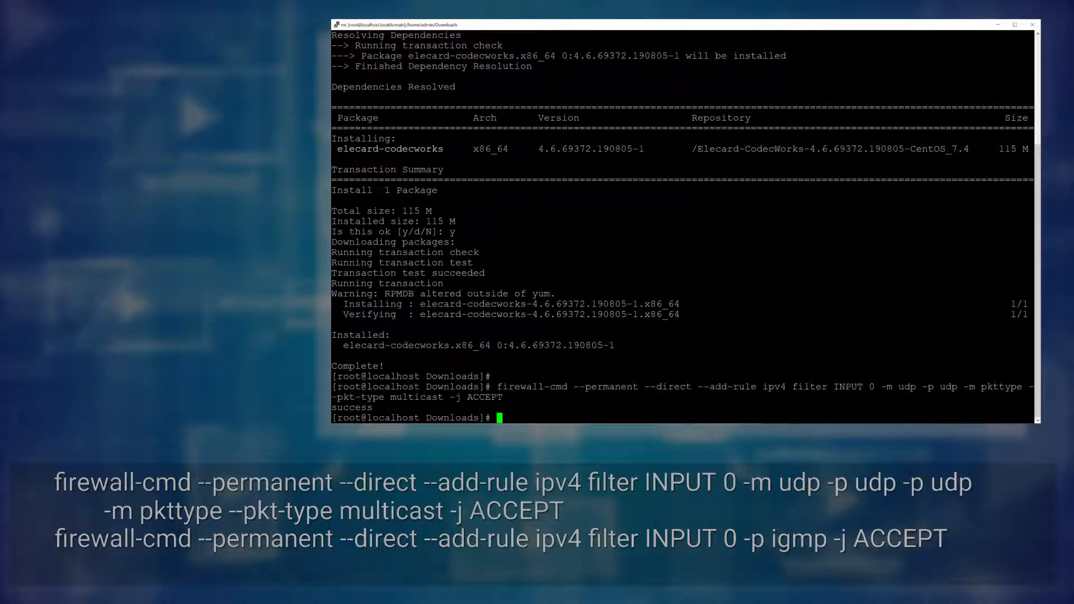
{"action": "key", "text": "Return"}
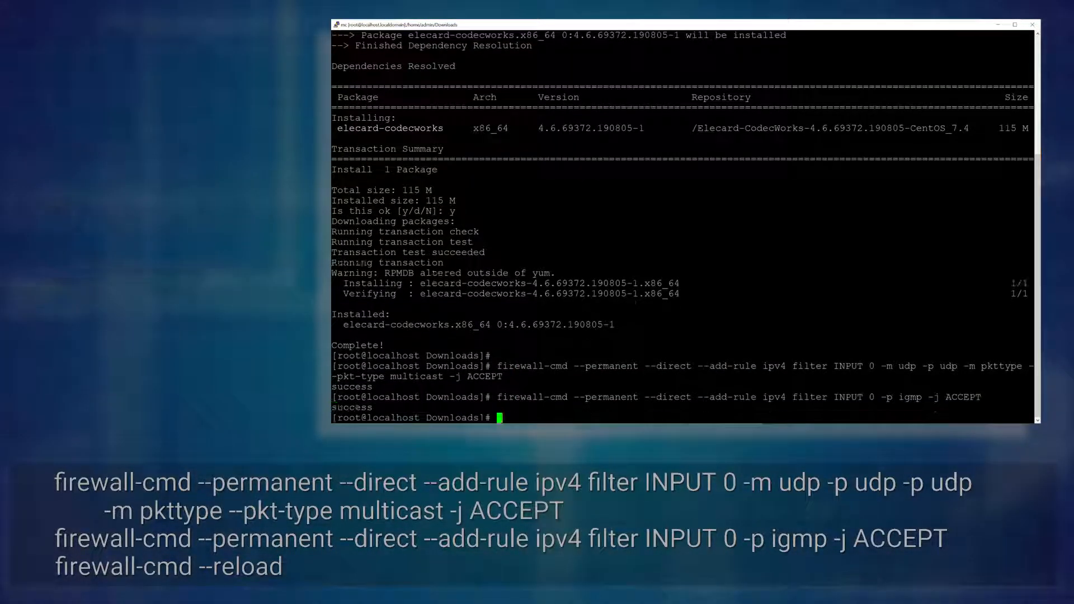
Reload the firewall and start the elecard-codecworks service
{"action": "type", "text": "firewall-cmd --reload"}
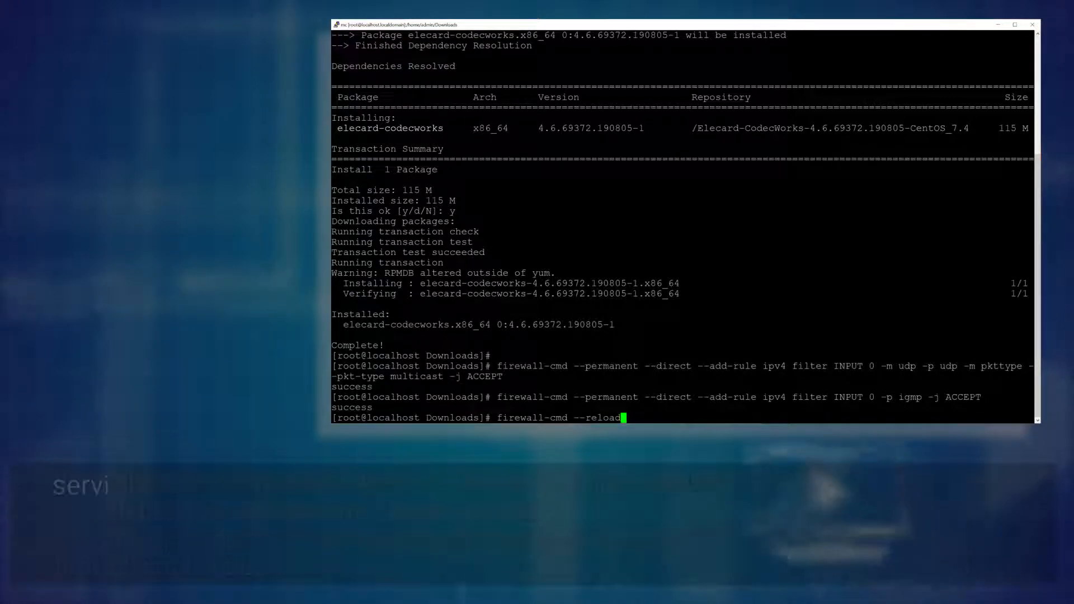
{"action": "key", "text": "Return"}
{"action": "type", "text": "service elecard-codec"}
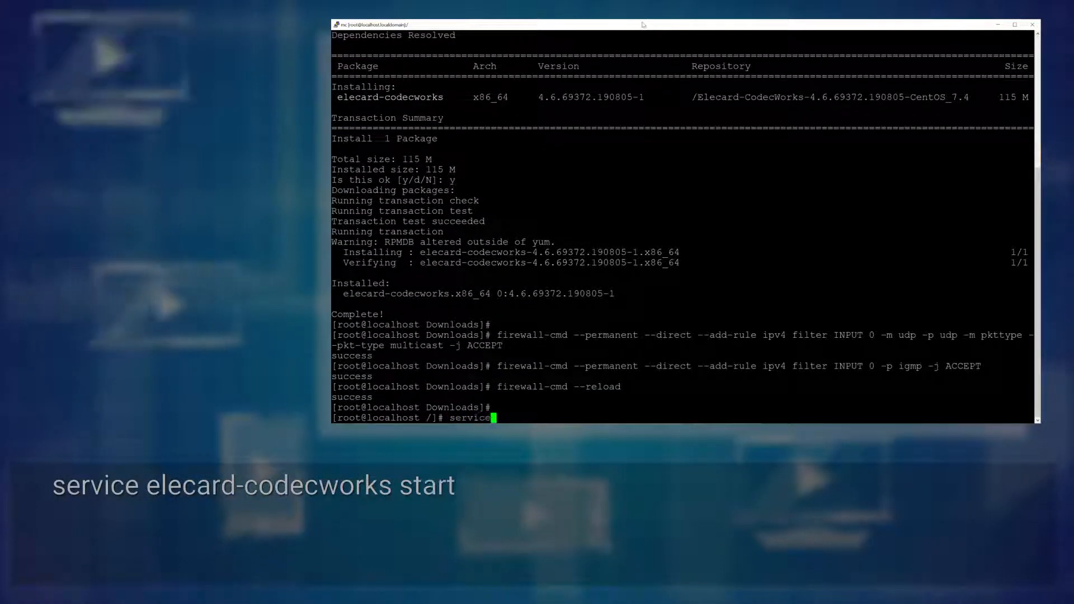
{"action": "type", "text": "works start"}
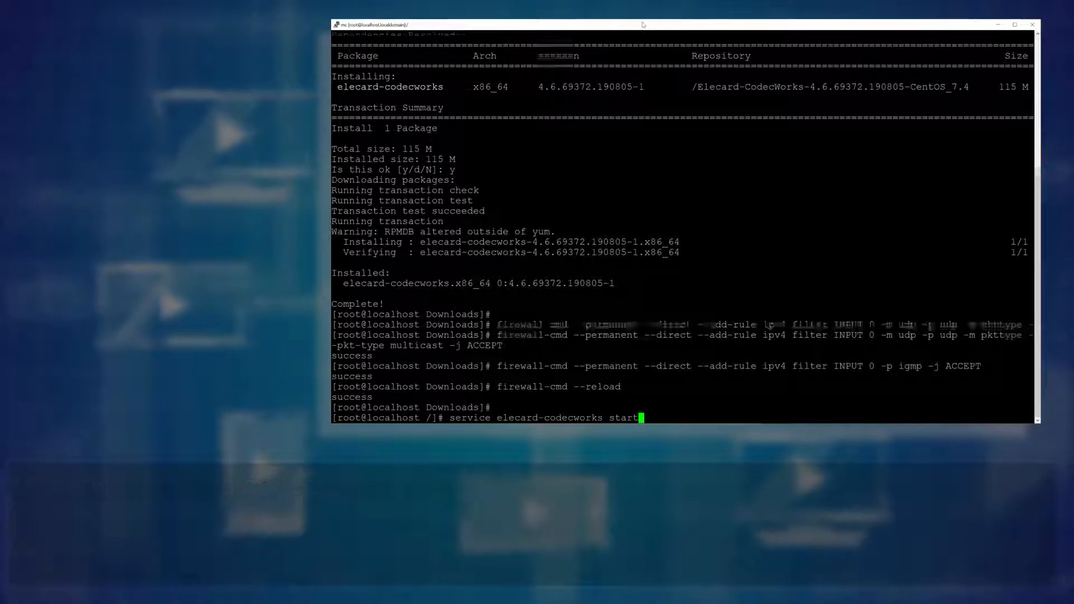
{"action": "key", "text": "Return"}
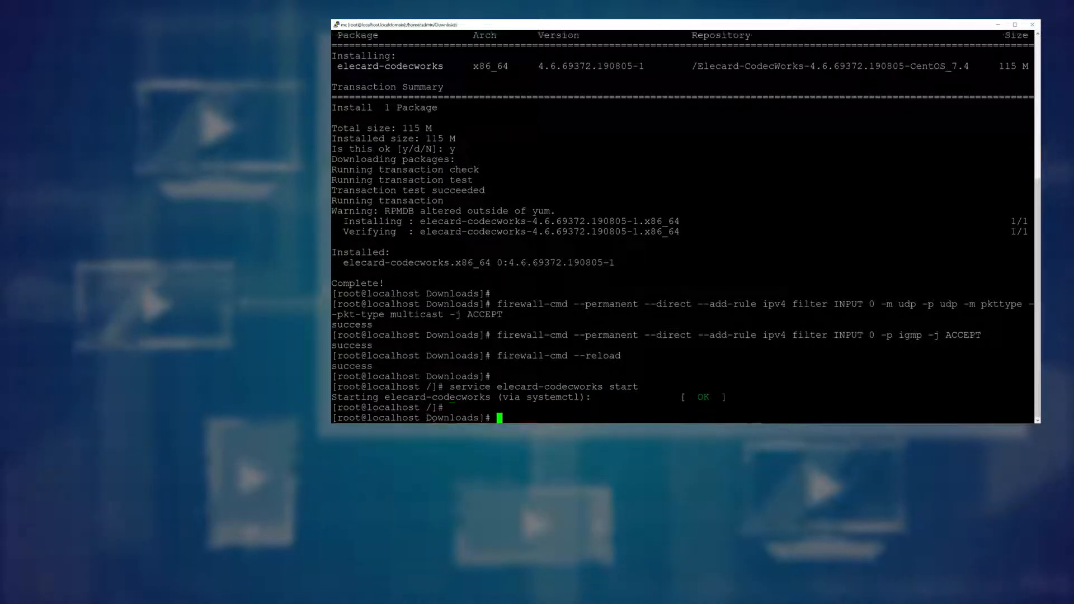
View /etc/Elecard/CodecWorks/config_w.xml, showing ctrl_interface 10.10.30.195 on port 1535
{"action": "key", "text": "ctrl+o"}
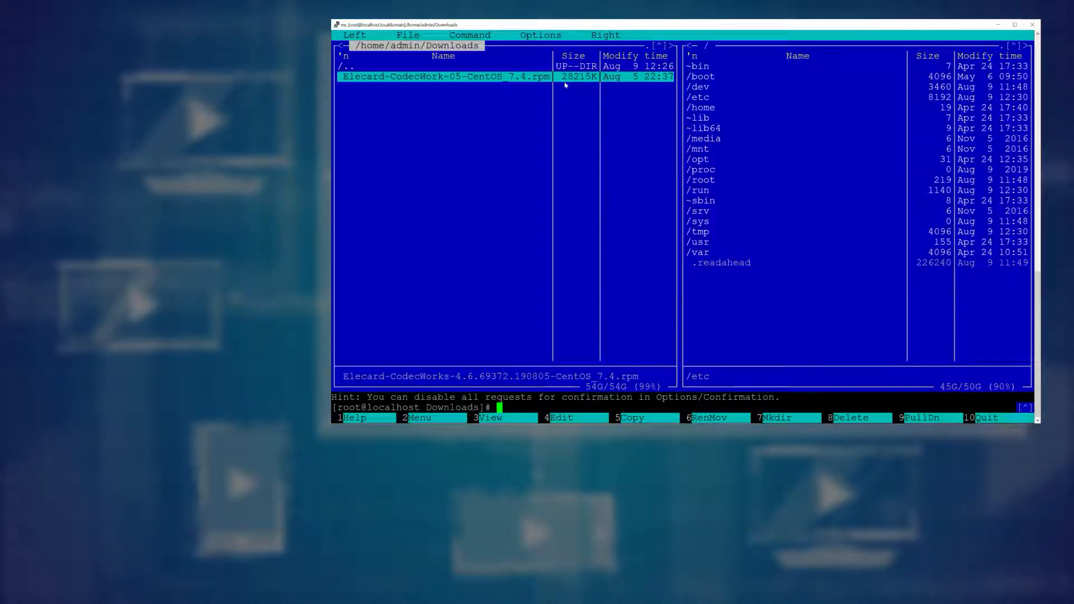
{"action": "key", "text": "Tab"}
{"action": "key", "text": "Return"}
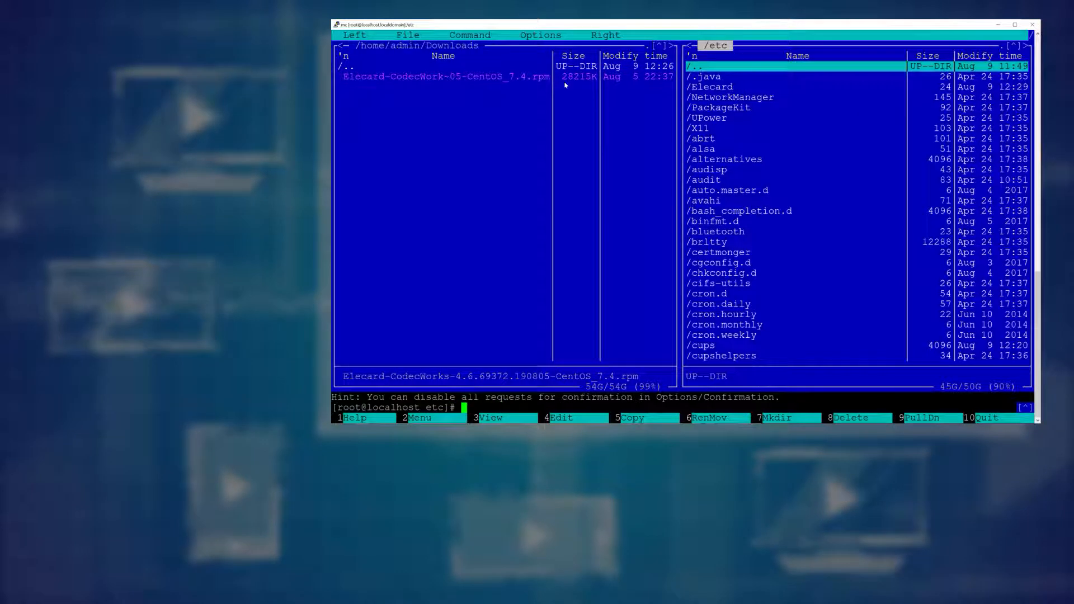
{"action": "key", "text": "Down"}
{"action": "key", "text": "Return"}
{"action": "key", "text": "Down"}
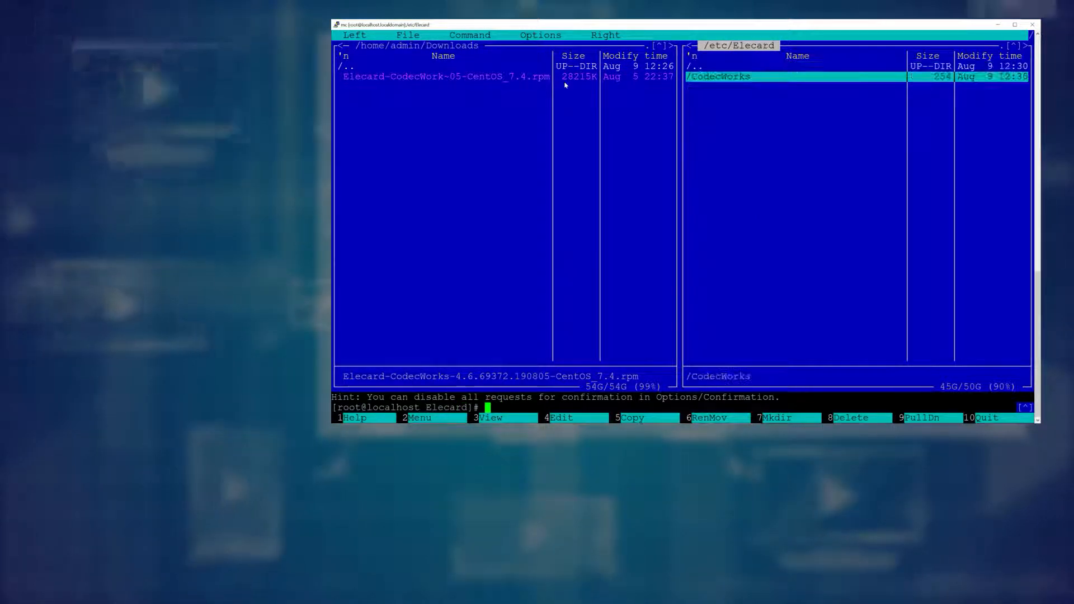
{"action": "key", "text": "Return"}
{"action": "key", "text": "Down"}
{"action": "key", "text": "End"}
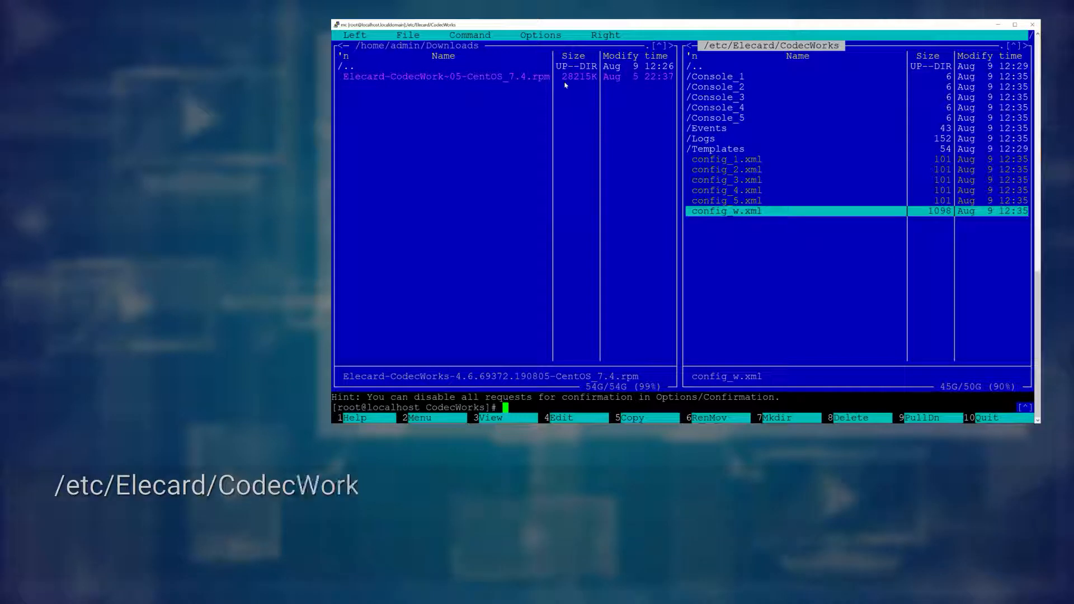
{"action": "key", "text": "F3"}
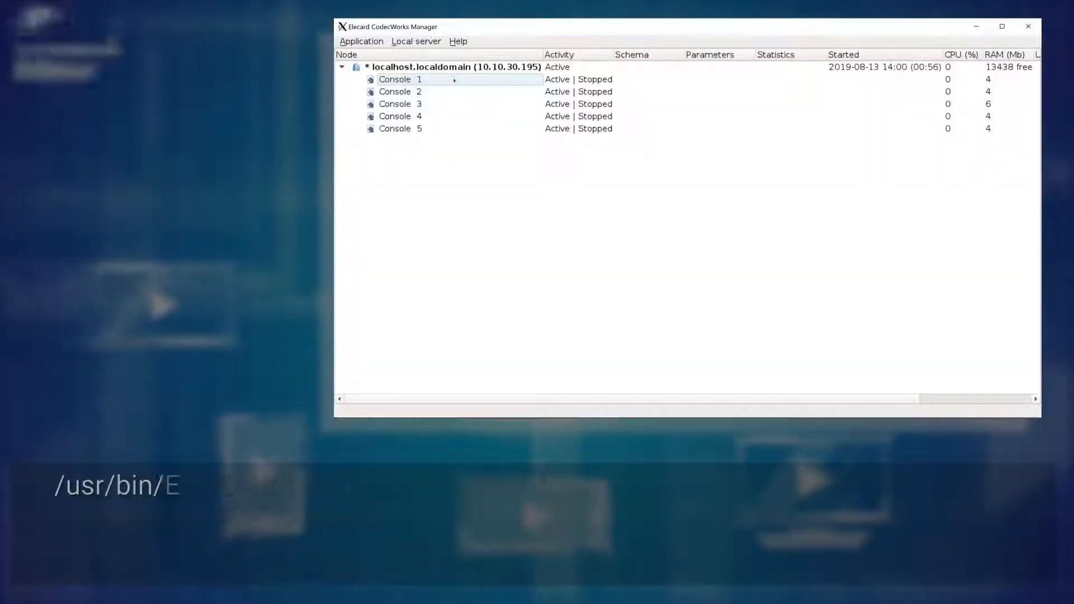
Create a new schema on Console 1 with source URI udp://239.1.1.1:1234
{"action": "right_click", "coordinate": [452, 79]}
{"action": "left_click", "coordinate": [478, 148]}
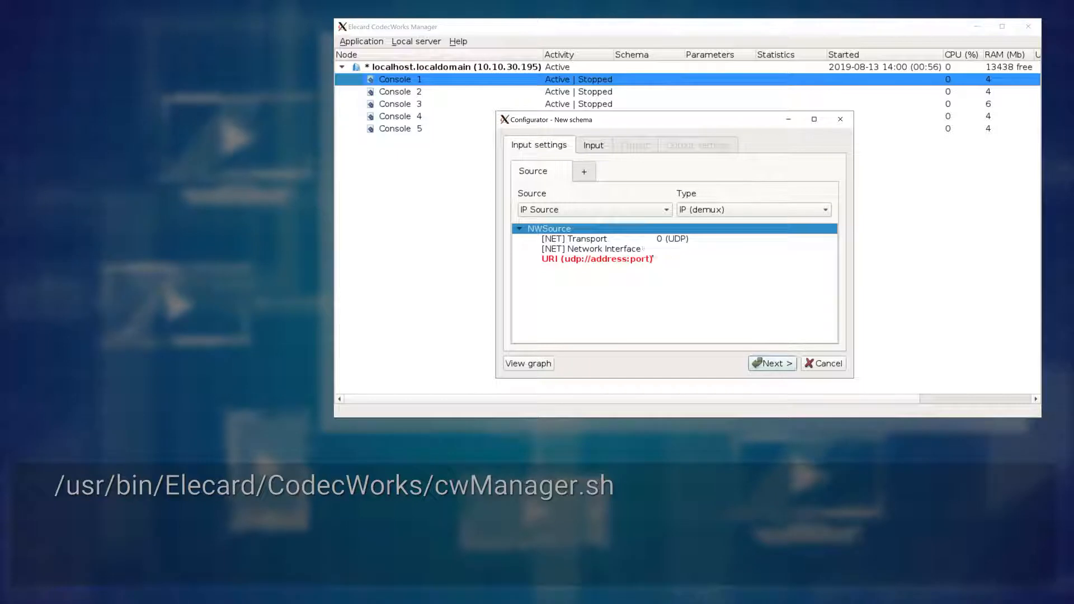
{"action": "double_click", "coordinate": [674, 248]}
{"action": "double_click", "coordinate": [684, 259]}
{"action": "type", "text": "udp://239.1.1.1:1234"}
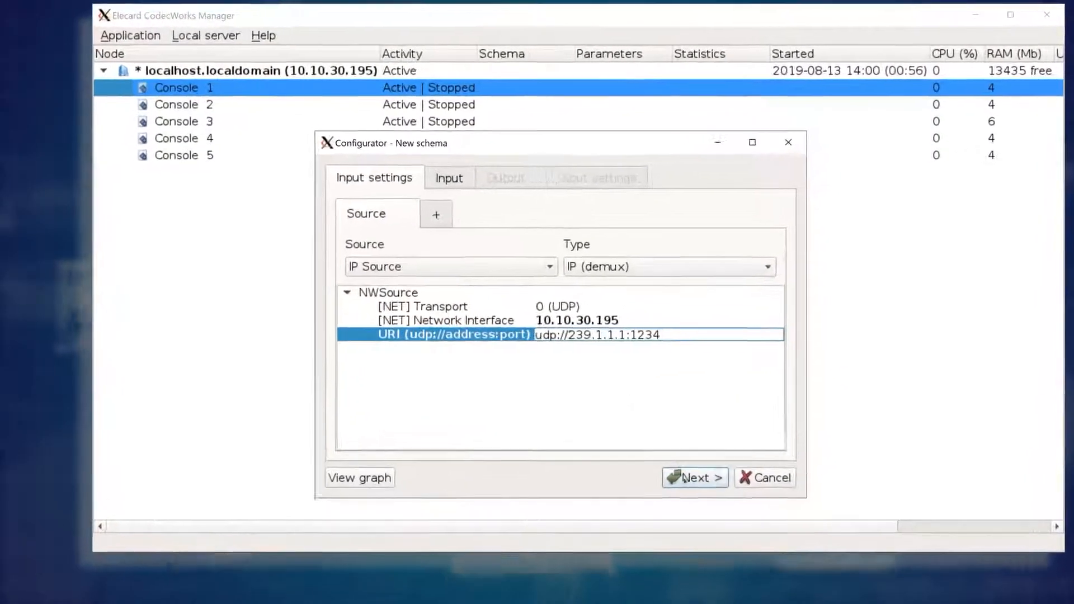
{"action": "left_click", "coordinate": [769, 363]}
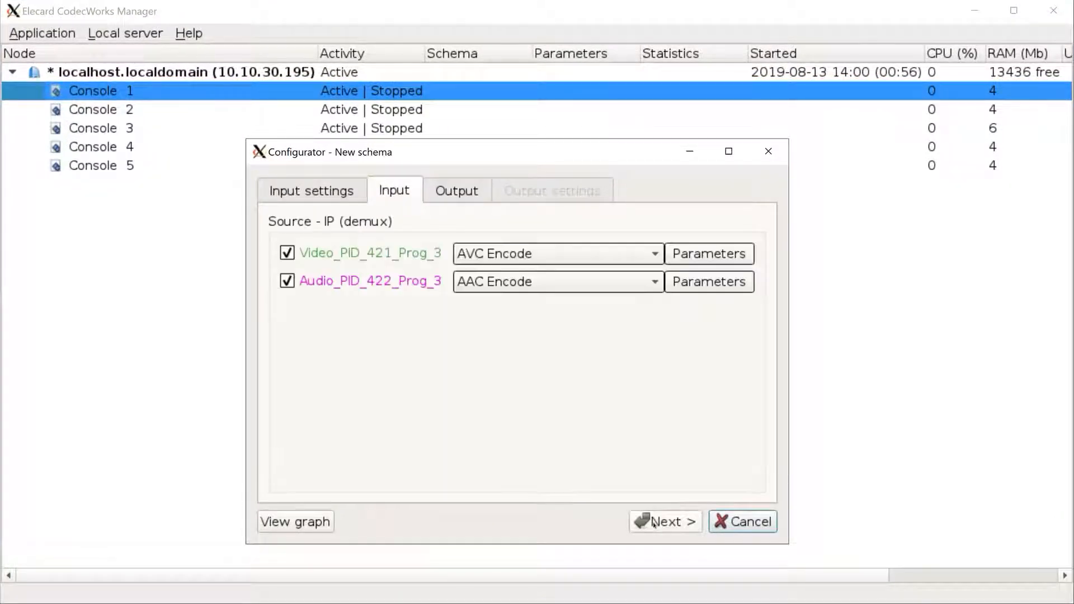
Set the UDP output's interface to 10.10.30.195 and save the schema as ip_ip
{"action": "left_click", "coordinate": [653, 522]}
{"action": "left_click", "coordinate": [654, 522]}
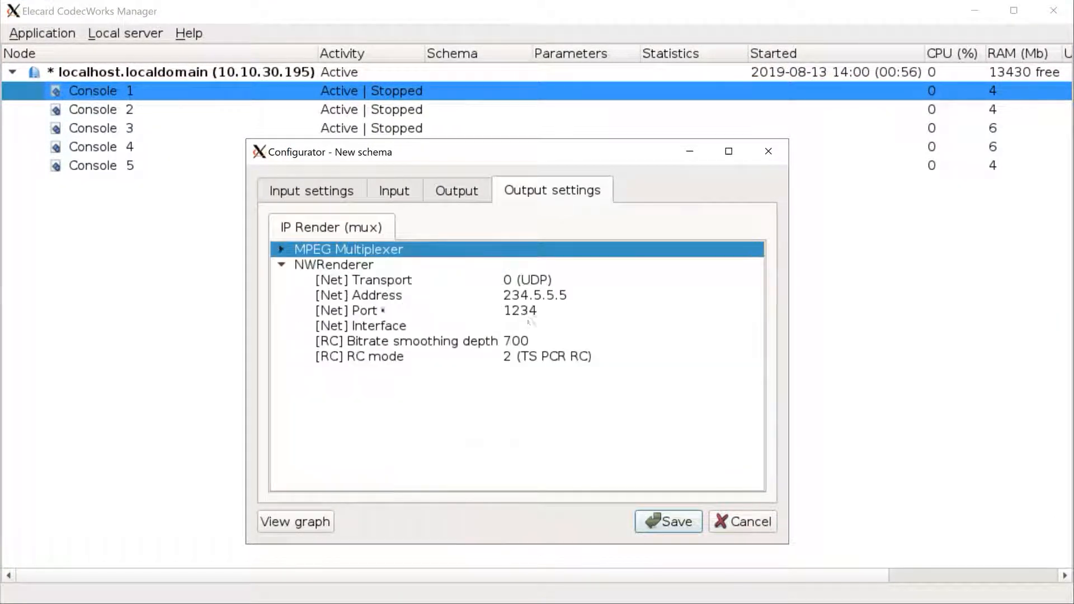
{"action": "left_click", "coordinate": [545, 324]}
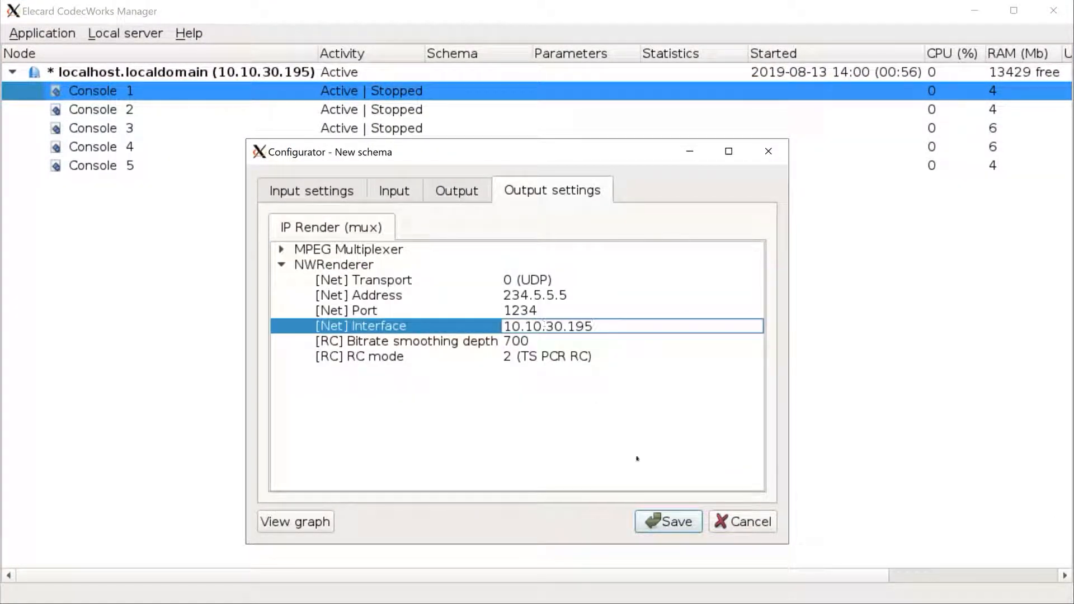
{"action": "left_click", "coordinate": [675, 522]}
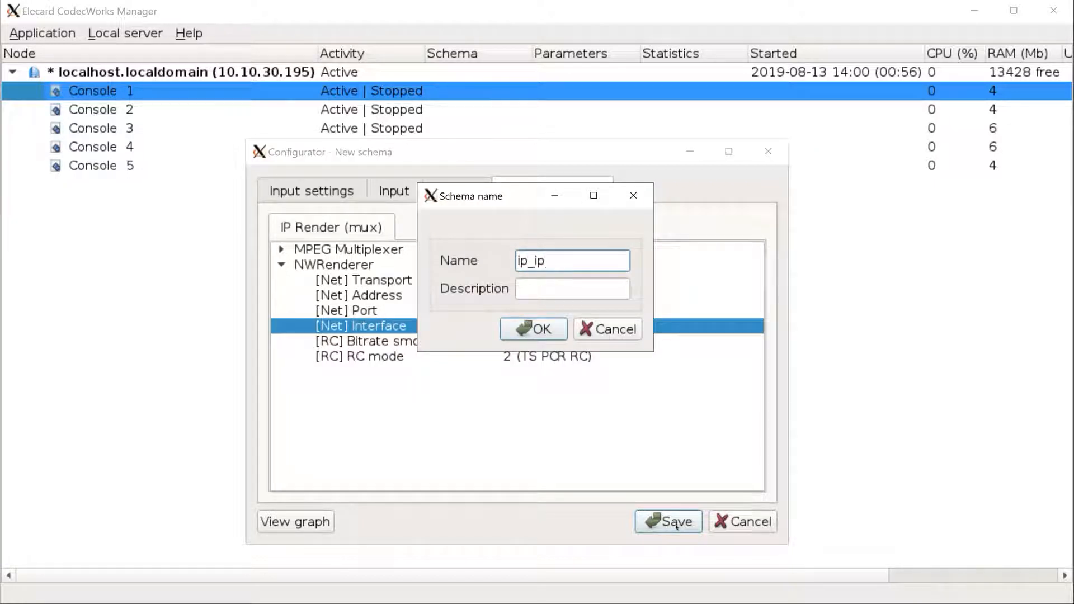
{"action": "type", "text": "ip_ip"}
{"action": "left_click", "coordinate": [559, 334]}
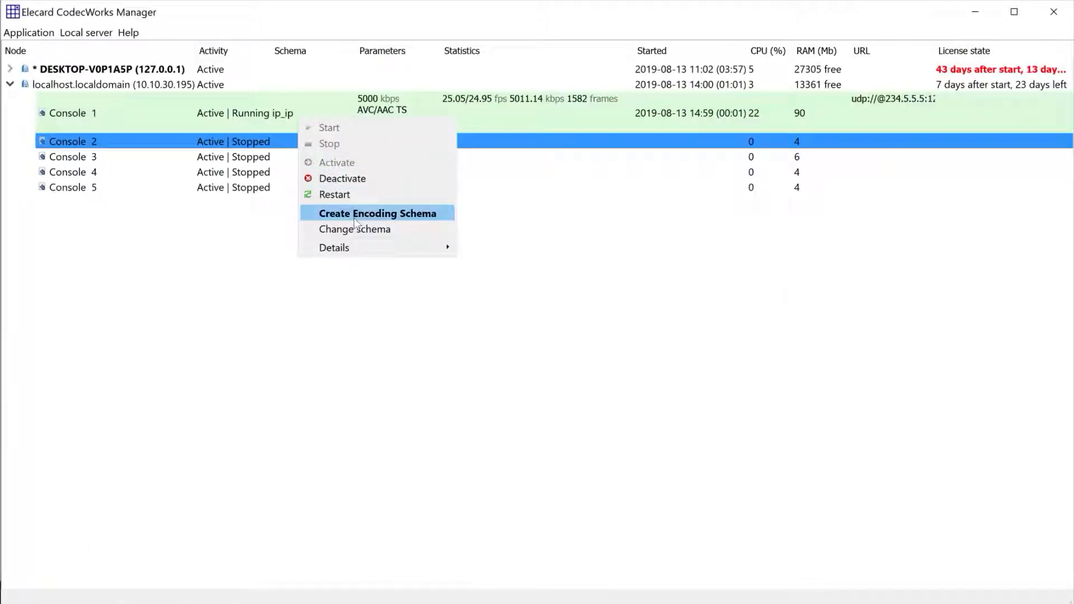
Create an encoding schema on Console 2 with source udp://239.1.1.2:1234
{"action": "left_click", "coordinate": [354, 219]}
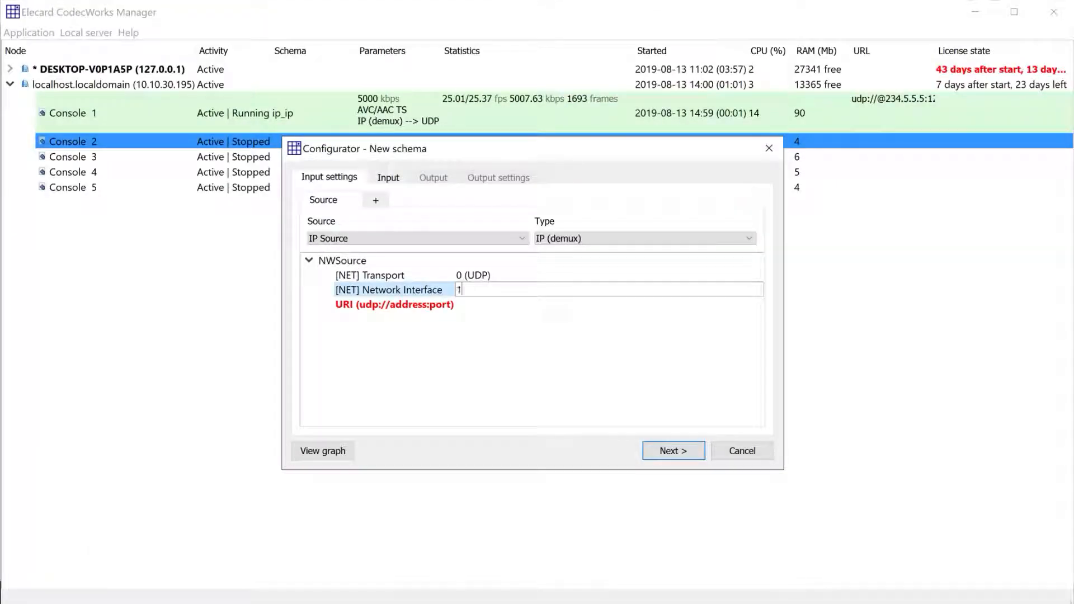
{"action": "left_click", "coordinate": [472, 304]}
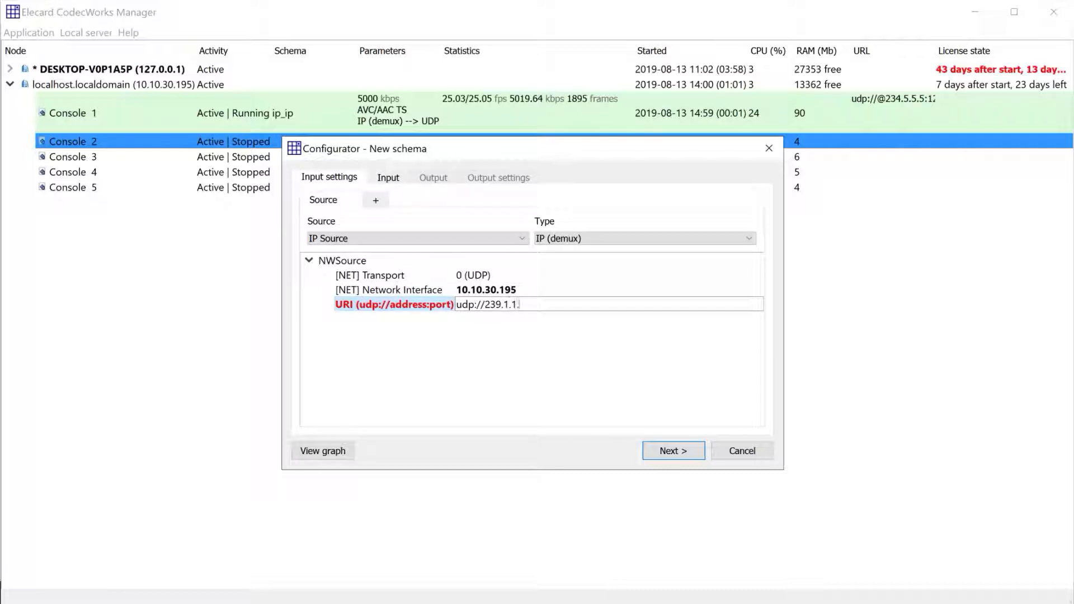
{"action": "left_click", "coordinate": [671, 450]}
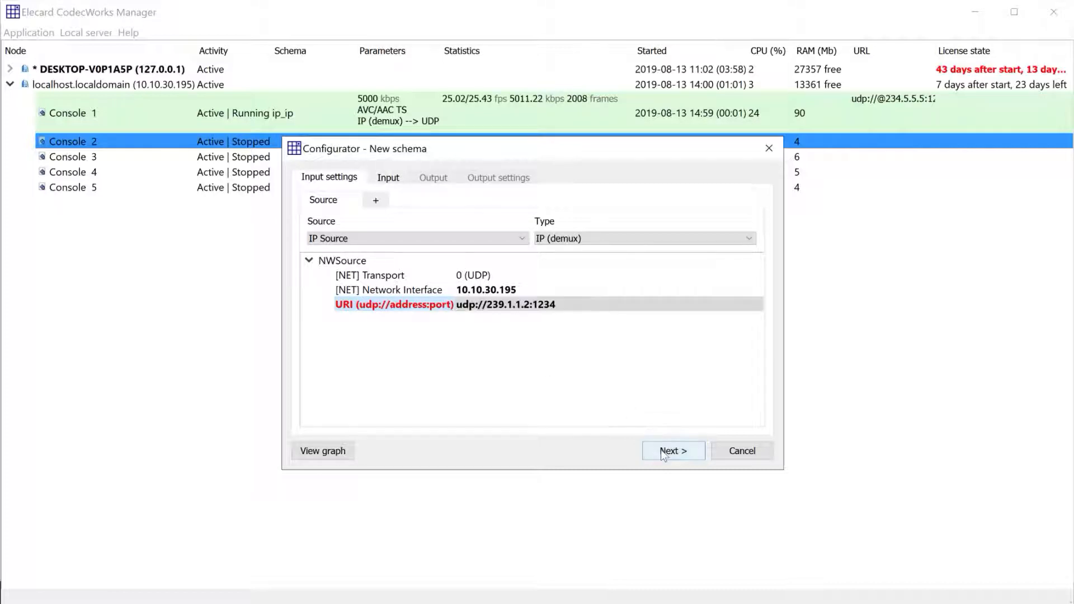
Send both the AVC video and AAC audio encodes to HLS Sink
{"action": "left_click", "coordinate": [428, 180]}
{"action": "left_click", "coordinate": [419, 218]}
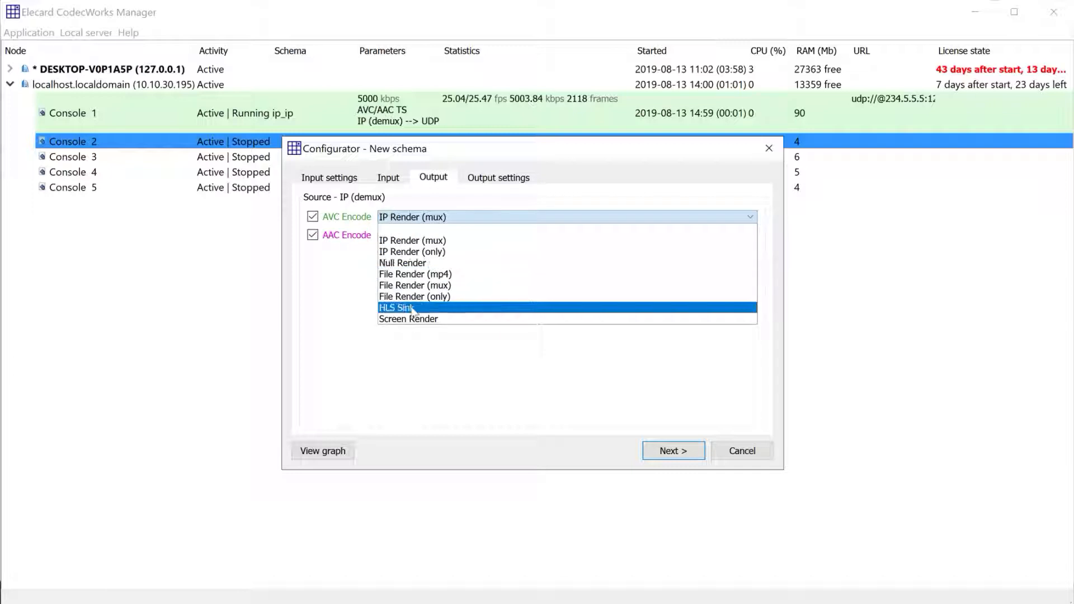
{"action": "left_click", "coordinate": [398, 307]}
{"action": "left_click", "coordinate": [415, 235]}
{"action": "left_click", "coordinate": [400, 322]}
{"action": "left_click", "coordinate": [662, 452]}
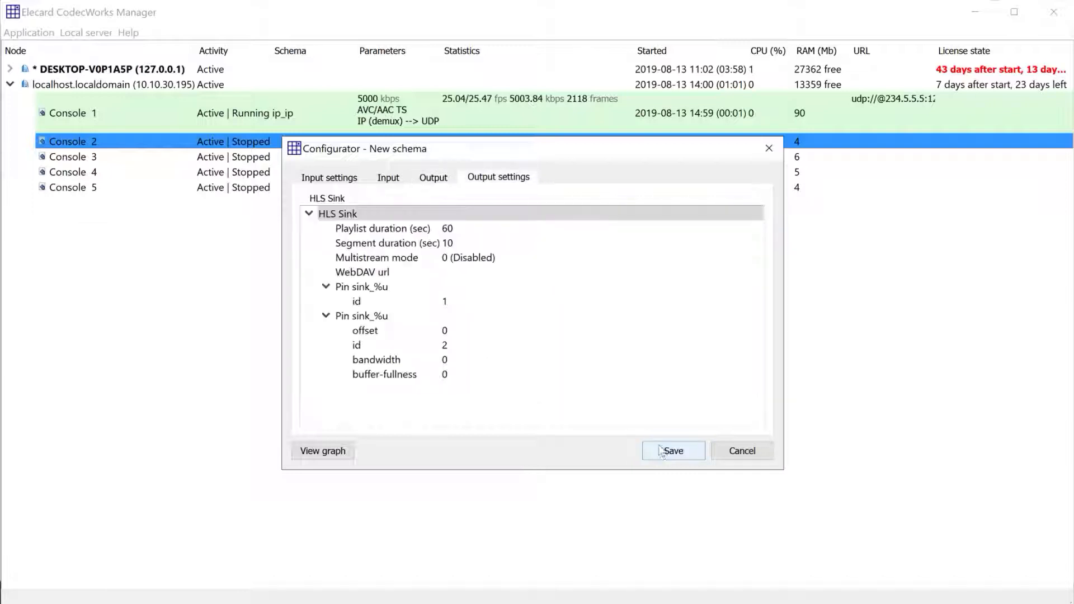
Save the schema as ip_hls and start Console 2
{"action": "left_click", "coordinate": [662, 451]}
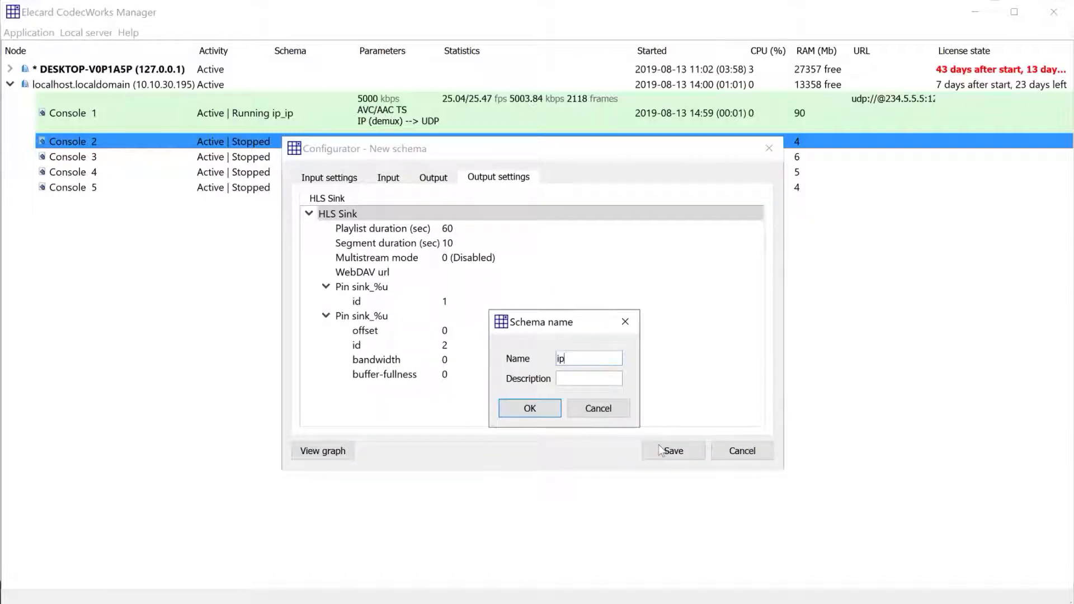
{"action": "type", "text": "ip_hls"}
{"action": "key", "text": "Return"}
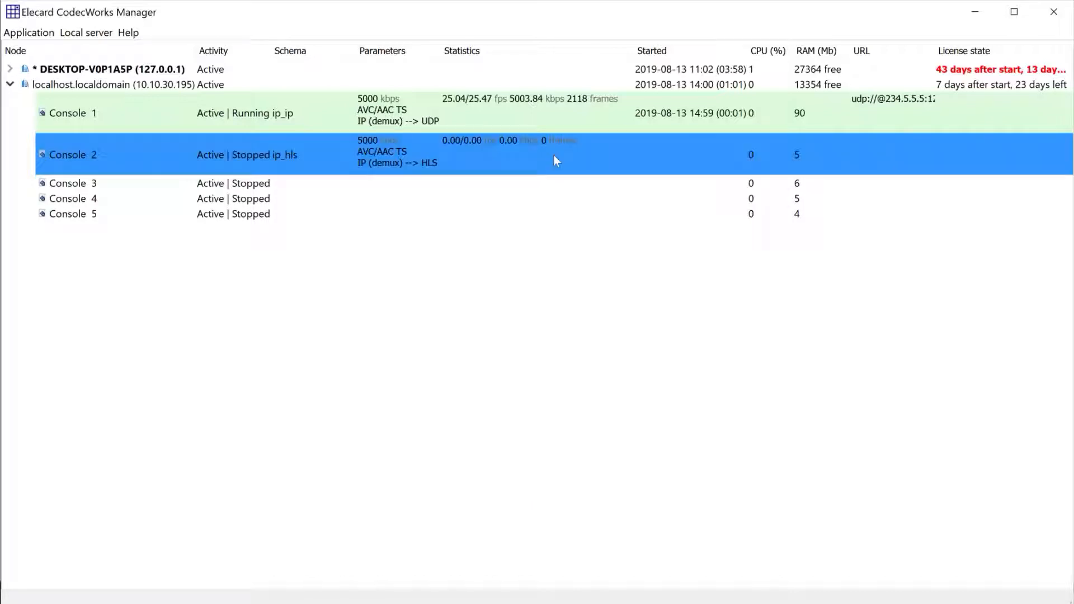
{"action": "right_click", "coordinate": [554, 135]}
{"action": "left_click", "coordinate": [581, 147]}
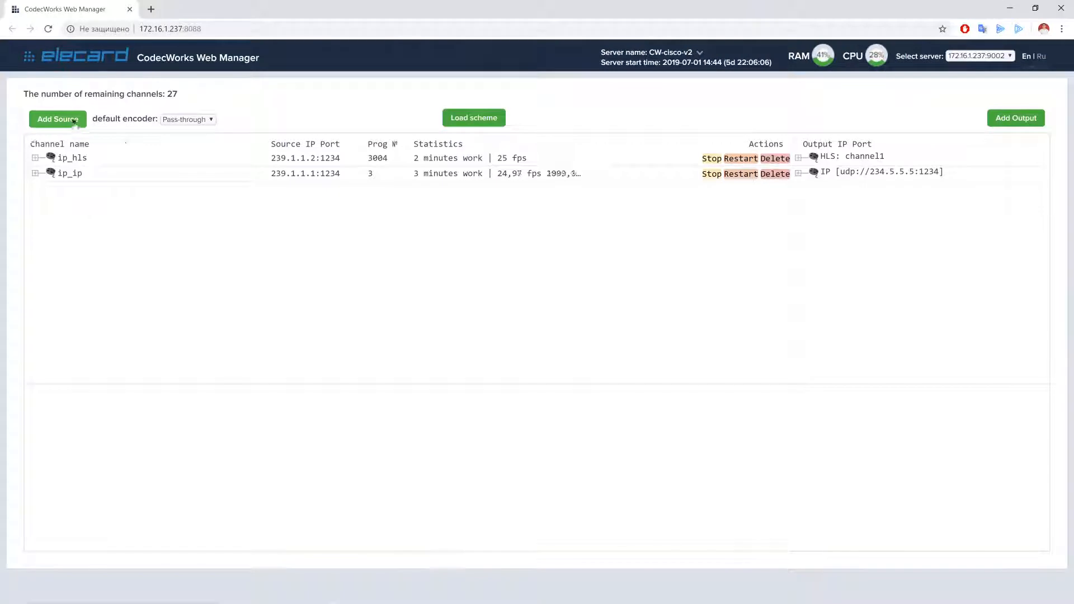
Add source channel ip_ip_QS from 239.1.1.3:1234 on interface 10.10.30.160
{"action": "left_click", "coordinate": [58, 118]}
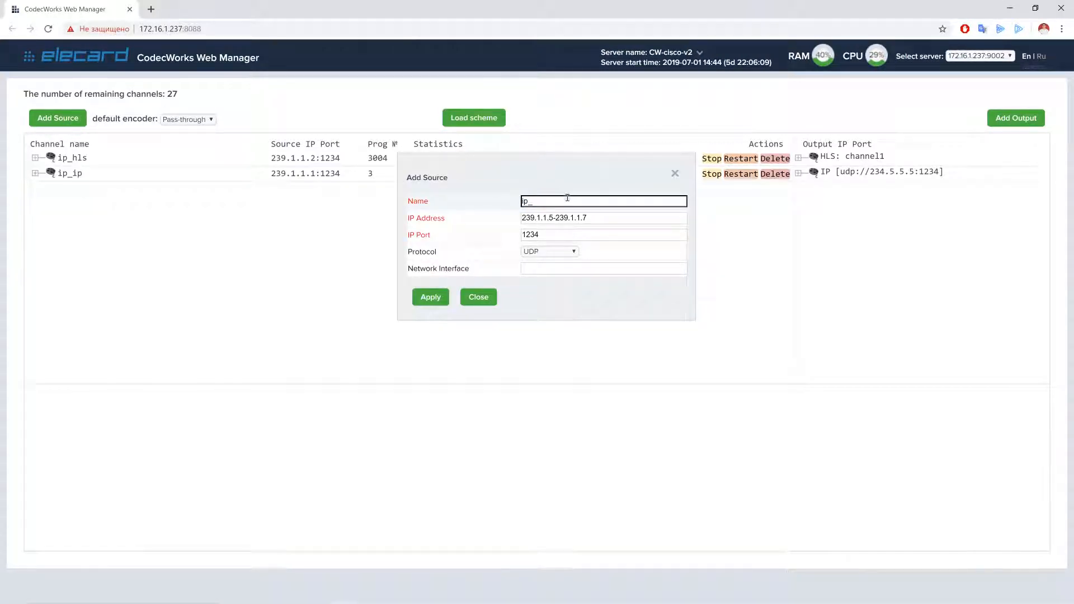
{"action": "left_click", "coordinate": [551, 218]}
{"action": "left_click", "coordinate": [595, 267]}
{"action": "left_click", "coordinate": [558, 288]}
{"action": "left_click", "coordinate": [430, 298]}
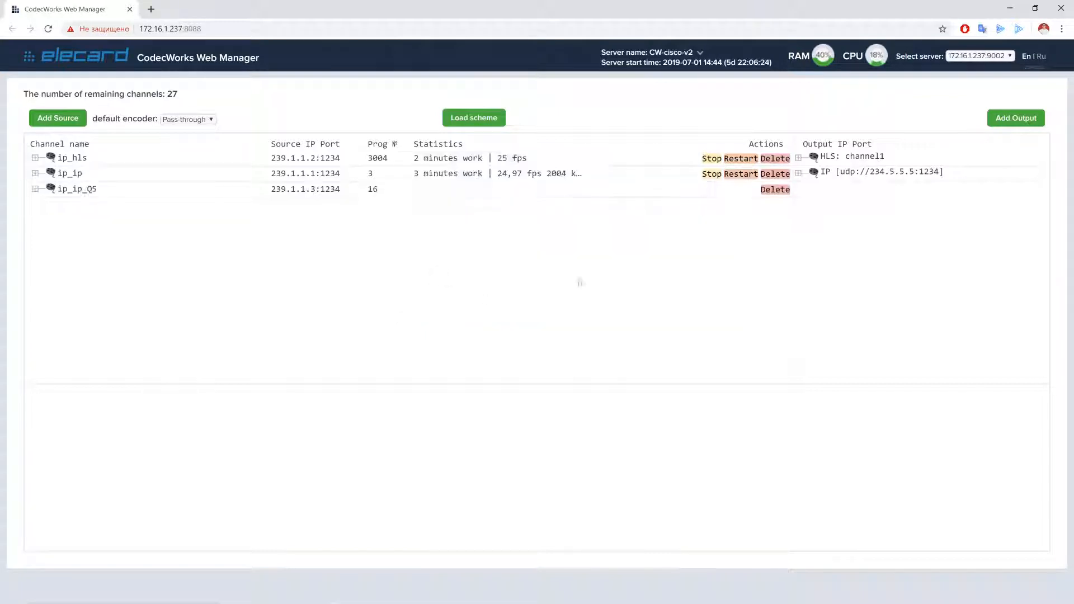
Add a UDP output to 234.5.5.6:1234 via interface 10.10.30.160 for ip_ip_QS
{"action": "left_click", "coordinate": [997, 126]}
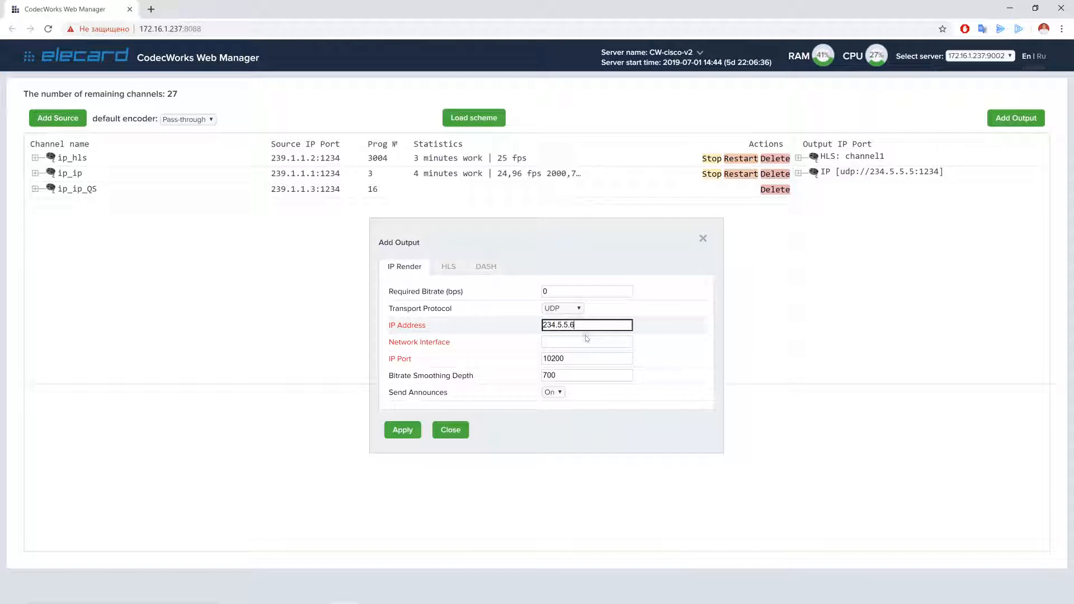
{"action": "left_click", "coordinate": [587, 340]}
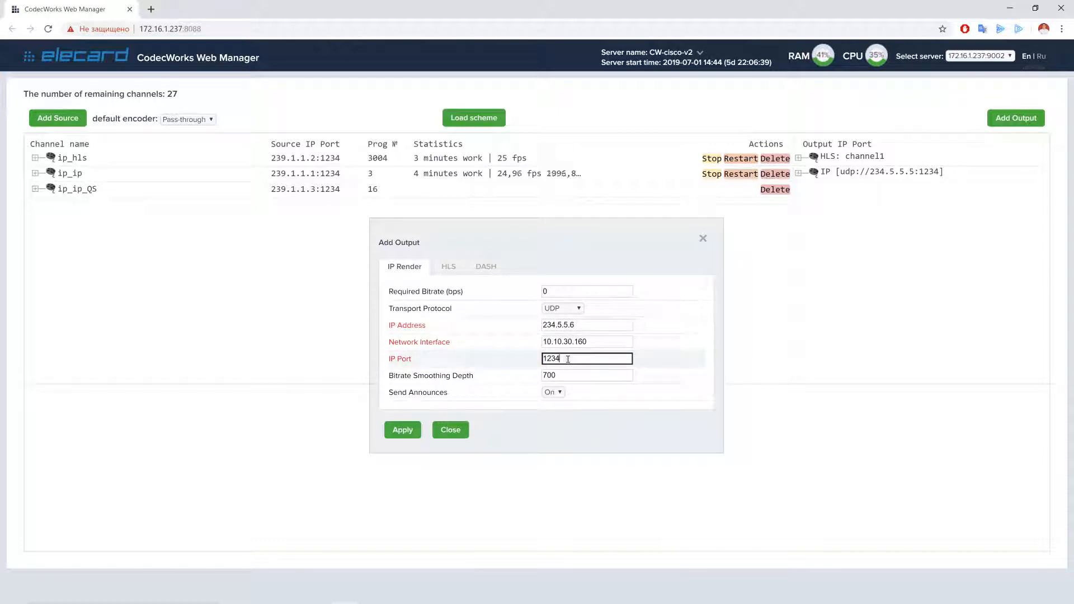
{"action": "left_click", "coordinate": [402, 429]}
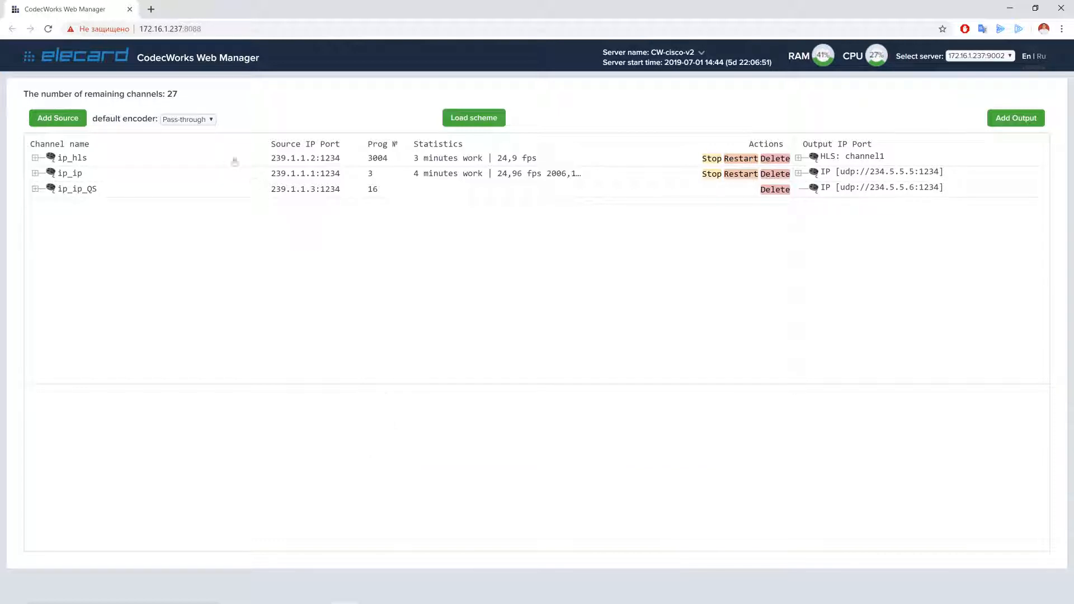
{"action": "left_click", "coordinate": [93, 187]}
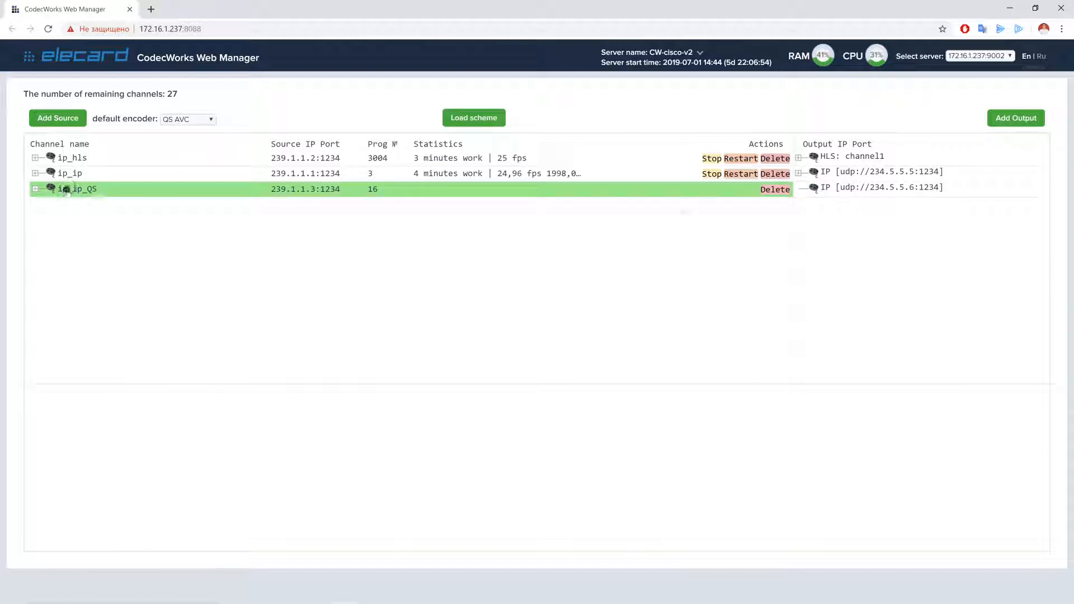
Start ip_ip_QS, now encoding AVC(QS)/AAC TS at 8000 kbps on Console 3
{"action": "left_click", "coordinate": [715, 190]}
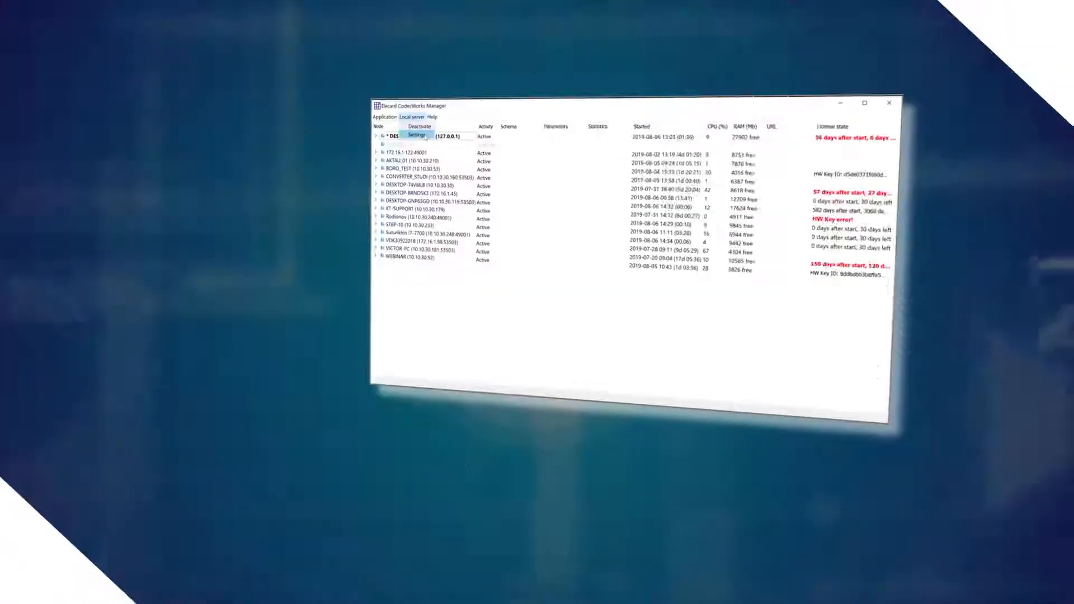
{"action": "left_click", "coordinate": [417, 135]}
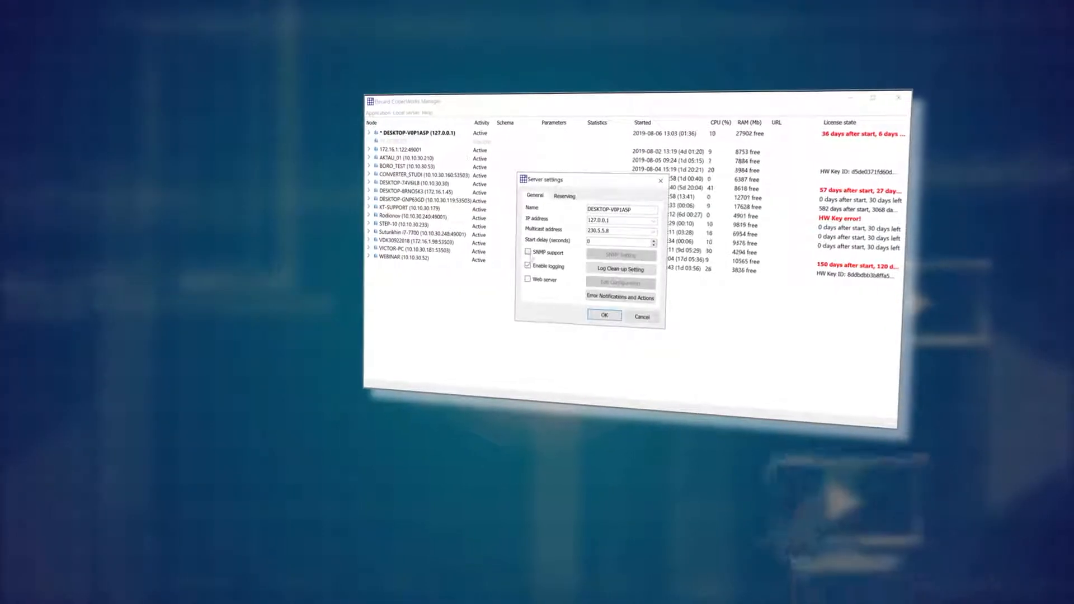
{"action": "left_click", "coordinate": [599, 257]}
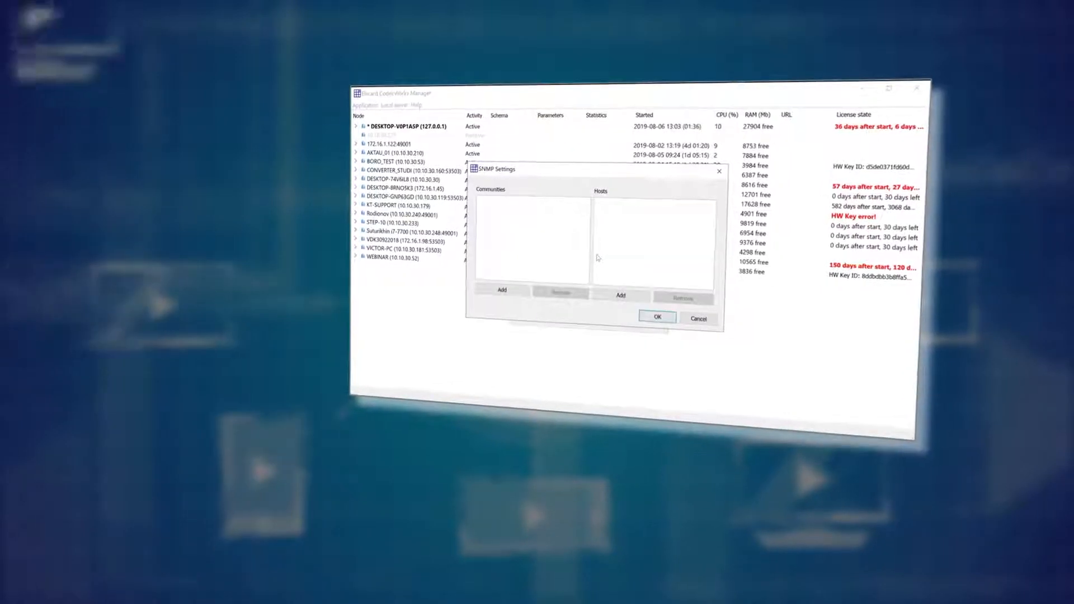
{"action": "left_click", "coordinate": [526, 287]}
{"action": "type", "text": "community"}
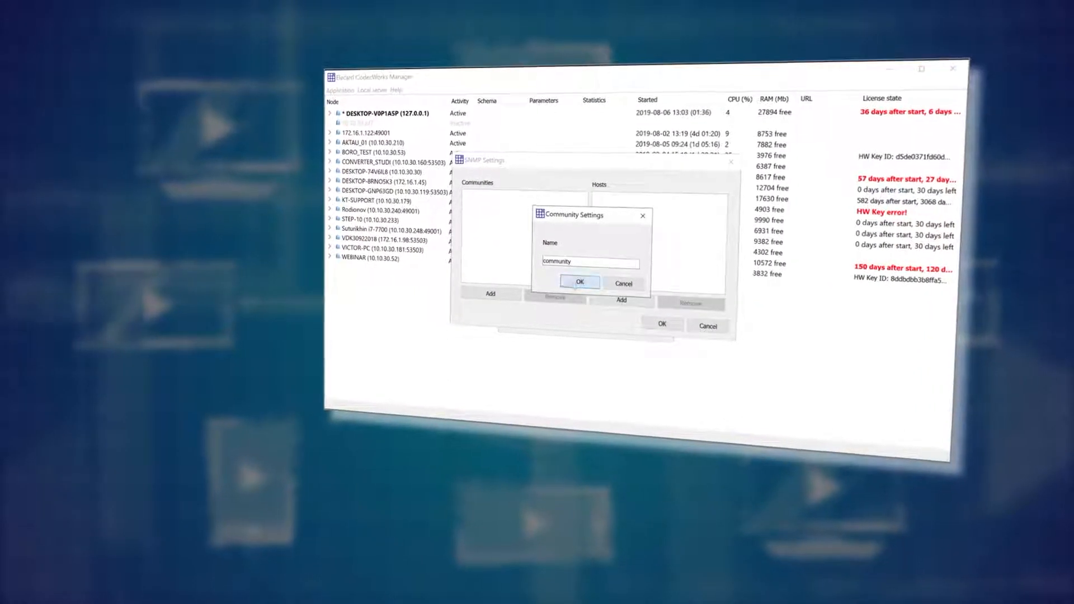
{"action": "key", "text": "Return"}
{"action": "left_click", "coordinate": [622, 301]}
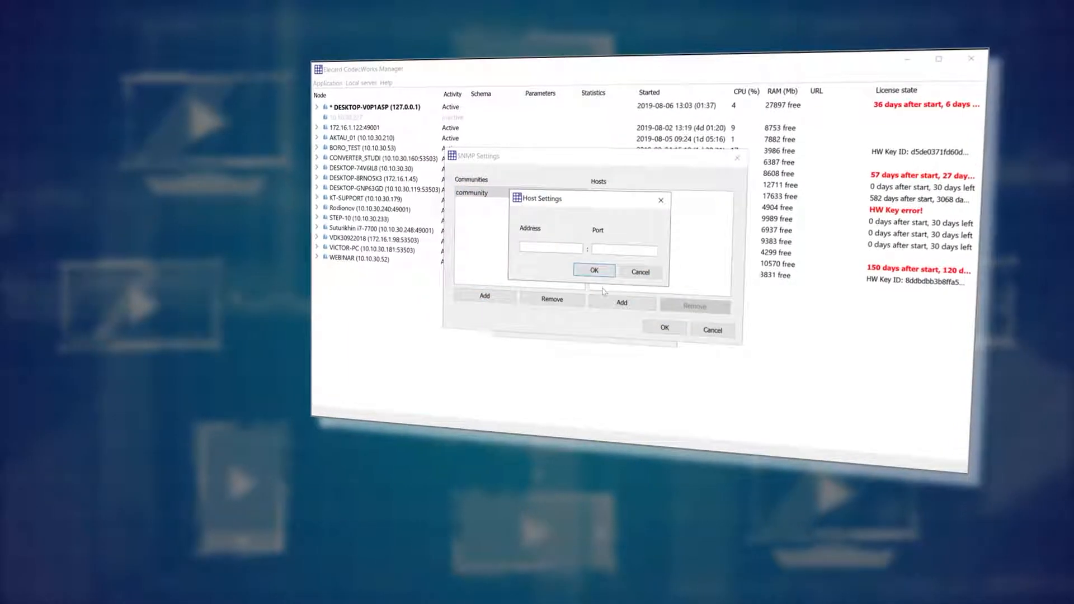
{"action": "type", "text": "10.10.30.35"}
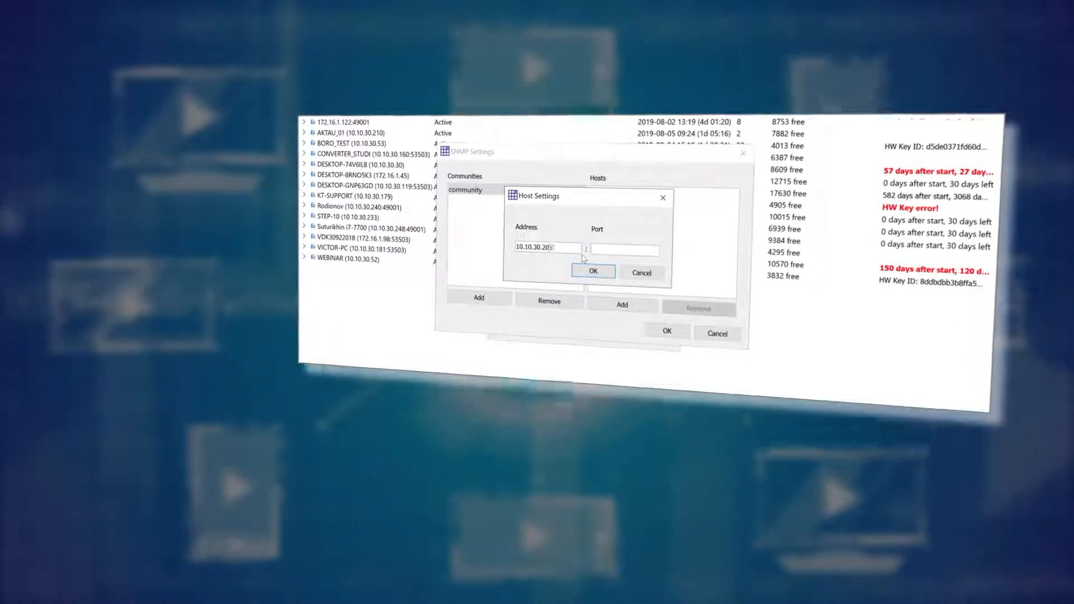